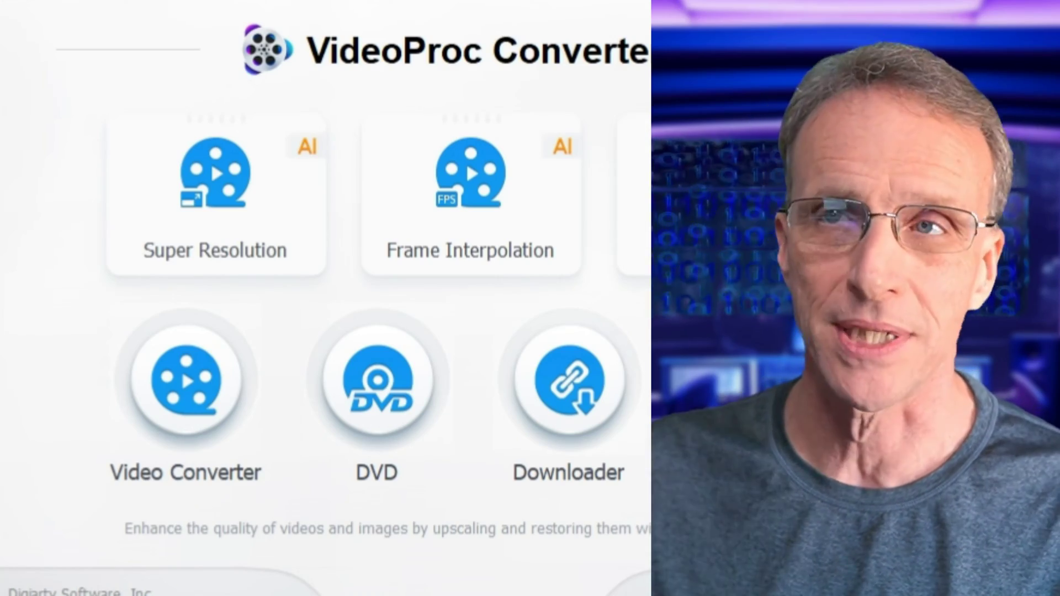
Open Super Resolution full screen with eye512.jpg loaded for a 2x upscale to 1024x902.
click(260, 189)
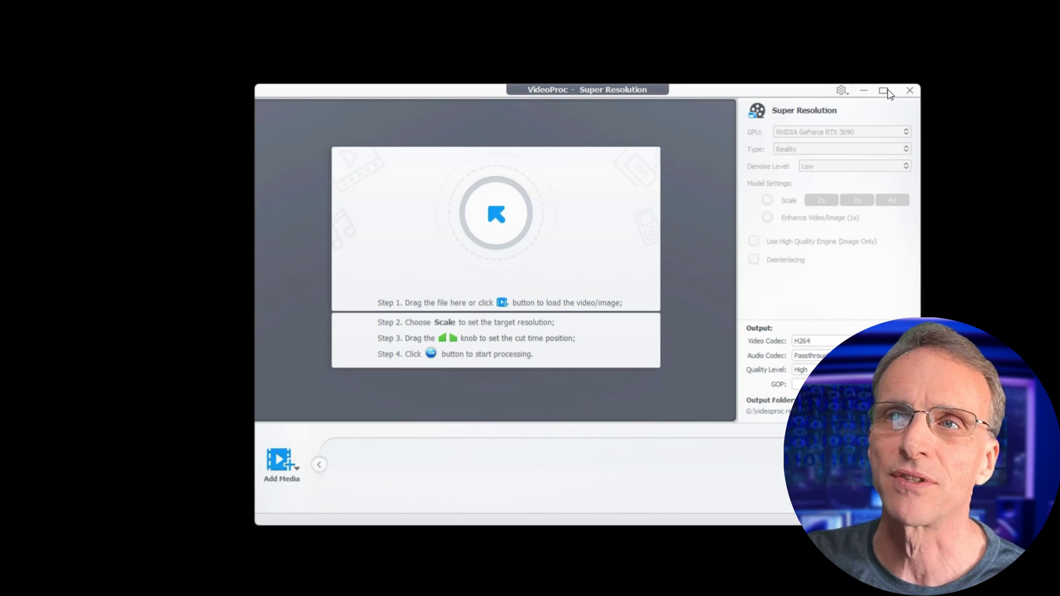
click(884, 91)
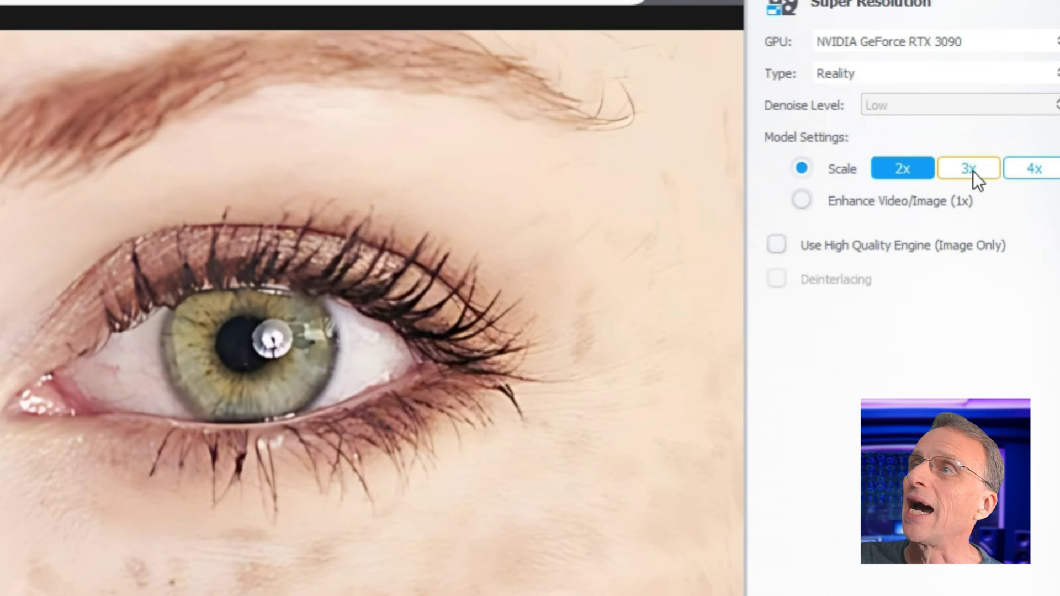
Try 3x and 4x scales on the eye image and switch the model type to Anime.
click(971, 170)
click(1033, 170)
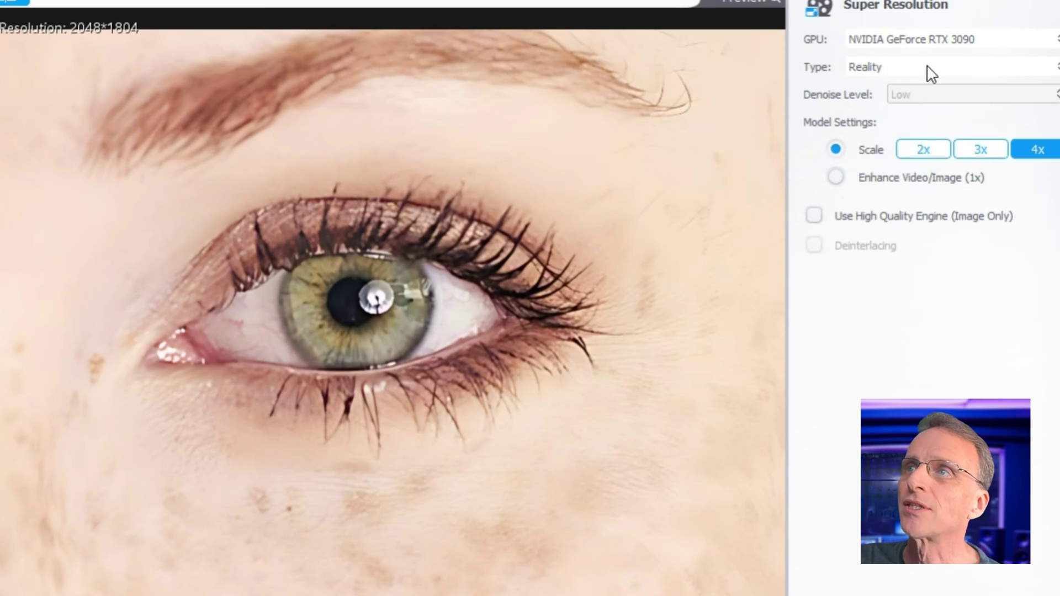
click(1046, 66)
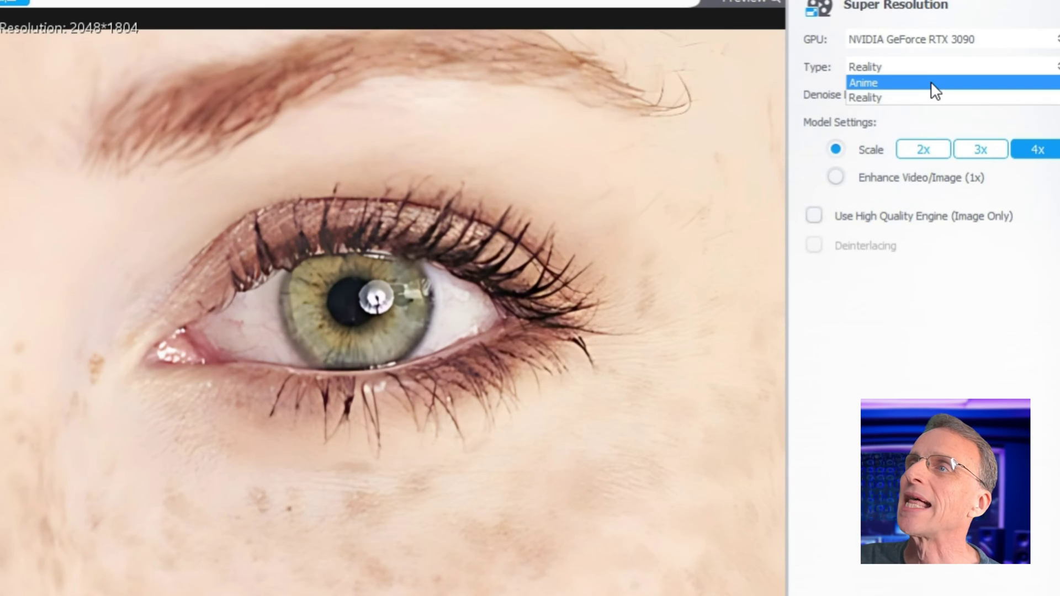
click(933, 84)
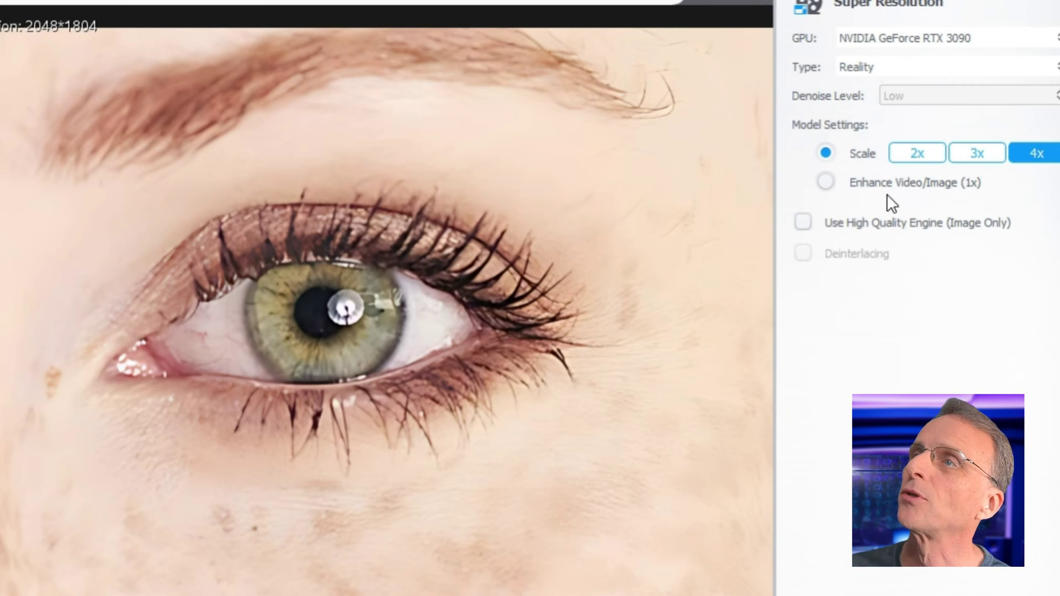
Confirm the RTX 3090 GPU, cycle through 2x, 3x and 4x, then choose Enhance (1x).
click(883, 35)
click(942, 375)
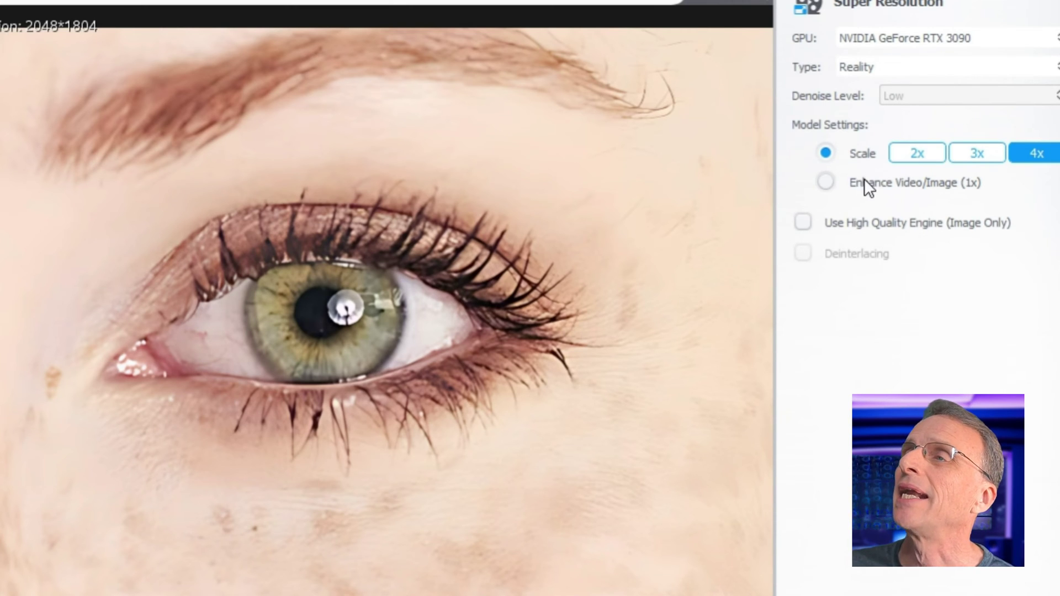
click(922, 154)
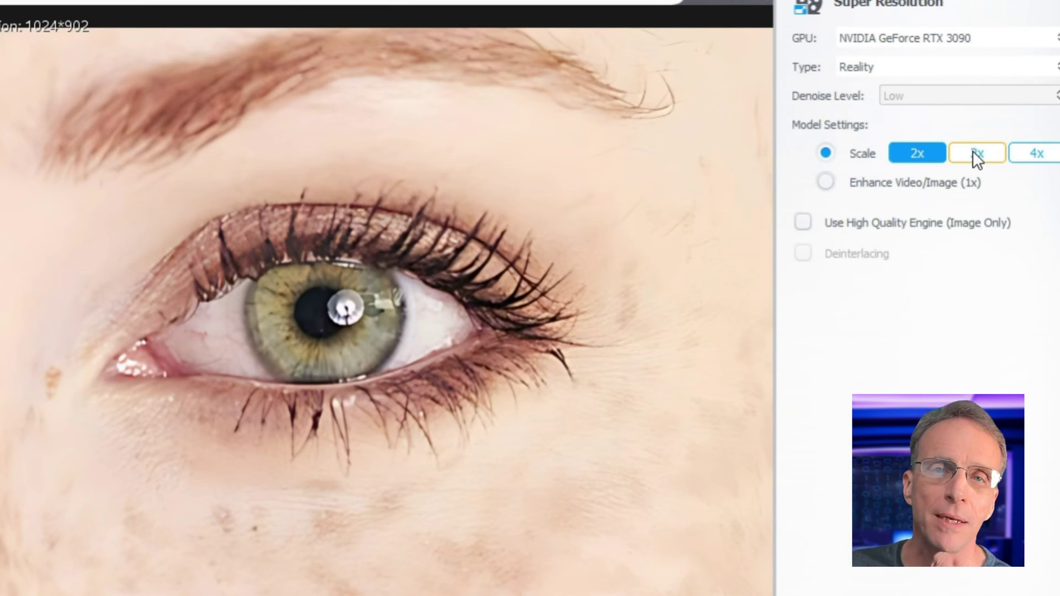
click(972, 153)
click(1041, 159)
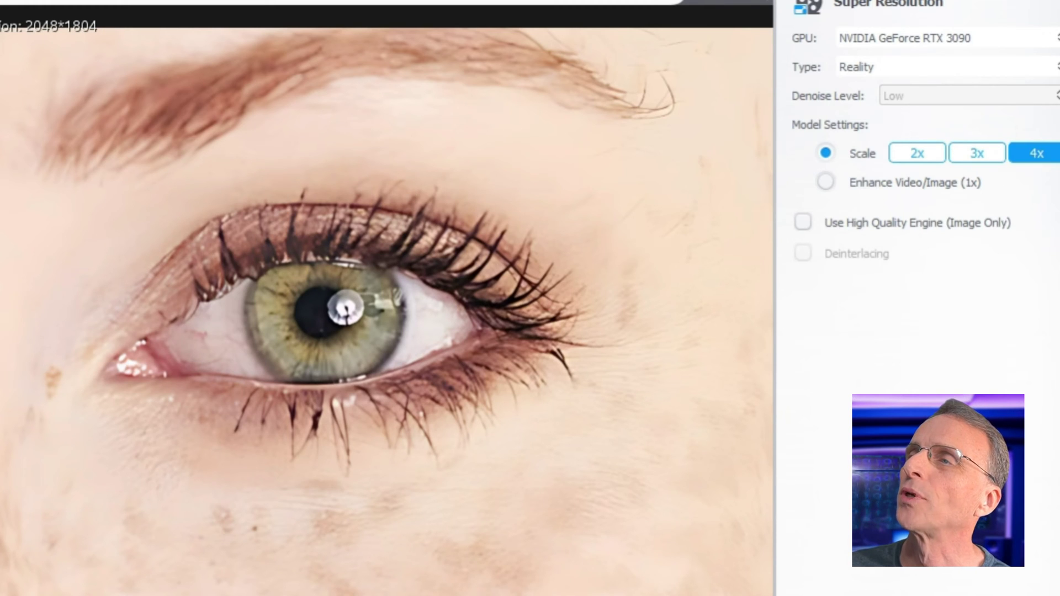
click(827, 180)
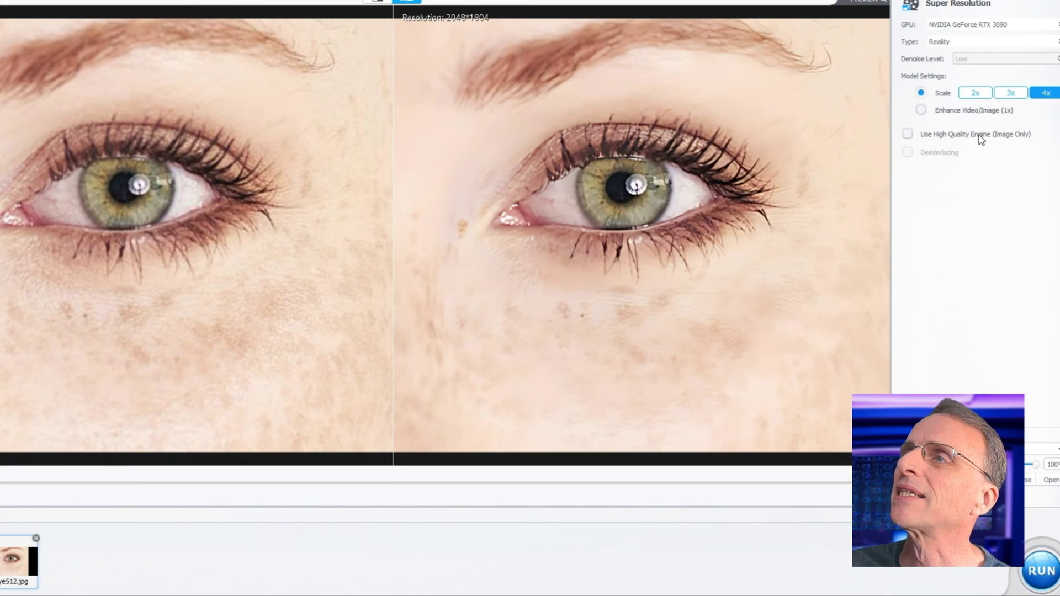
Set the eye image to upscale 3x, previewing 1536x1353.
click(1010, 94)
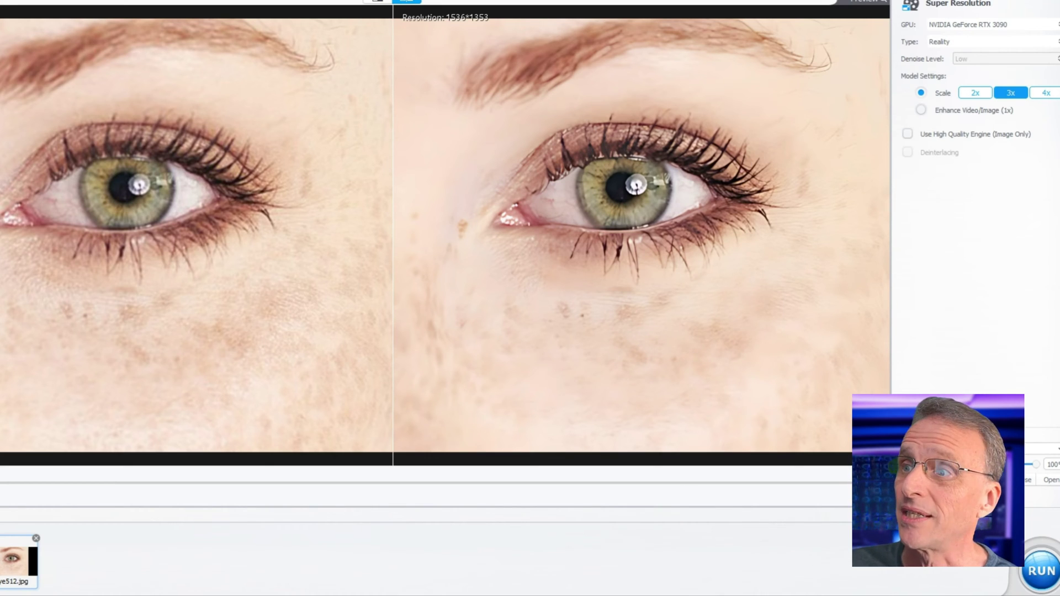
Export the 3x eye image and place it, zoomed out, beside the original in IrfanView.
click(1052, 577)
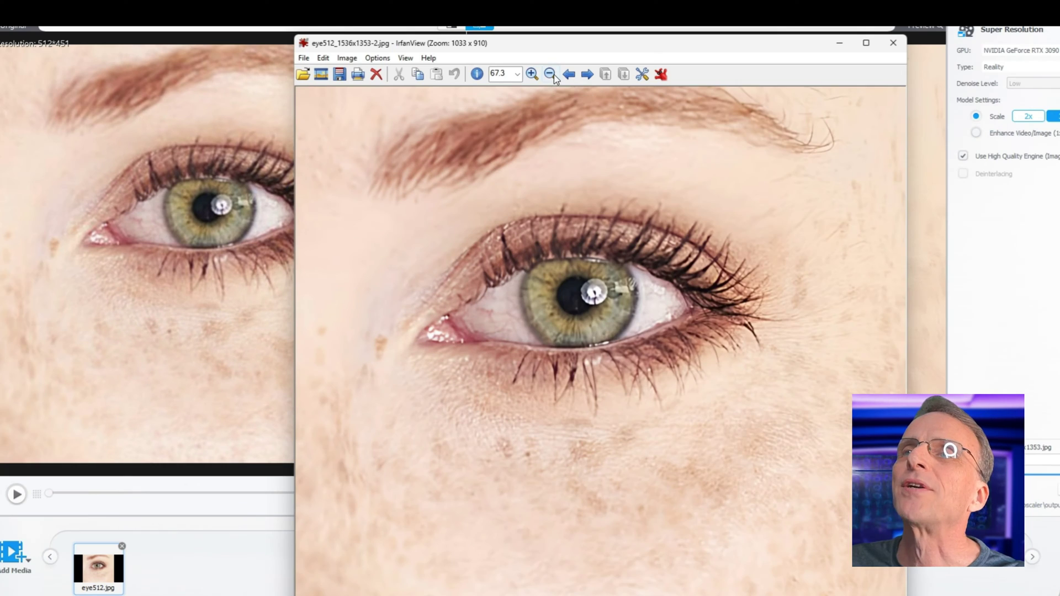
click(551, 74)
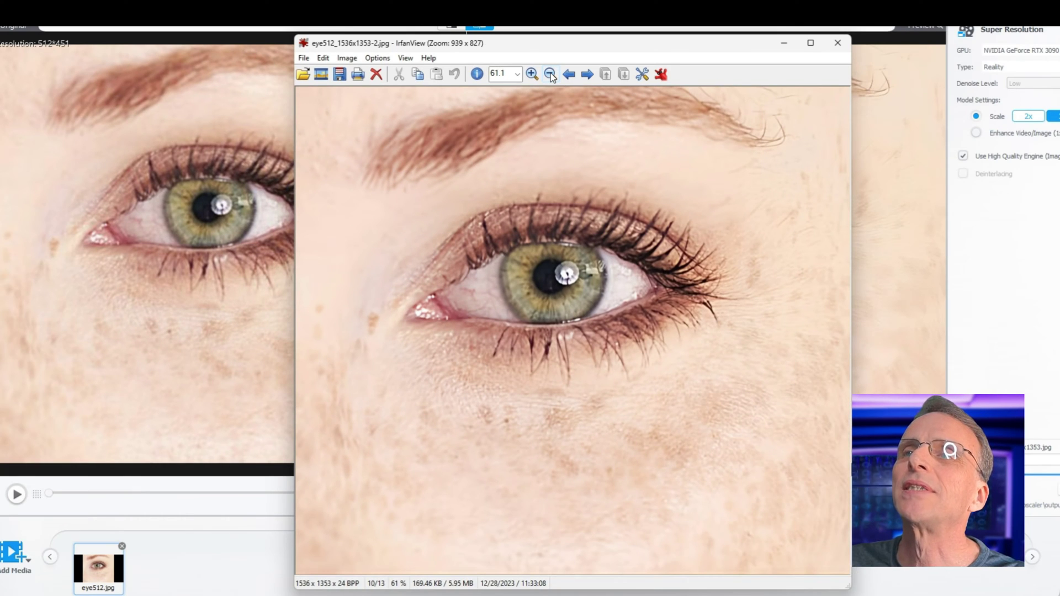
click(550, 75)
click(550, 75)
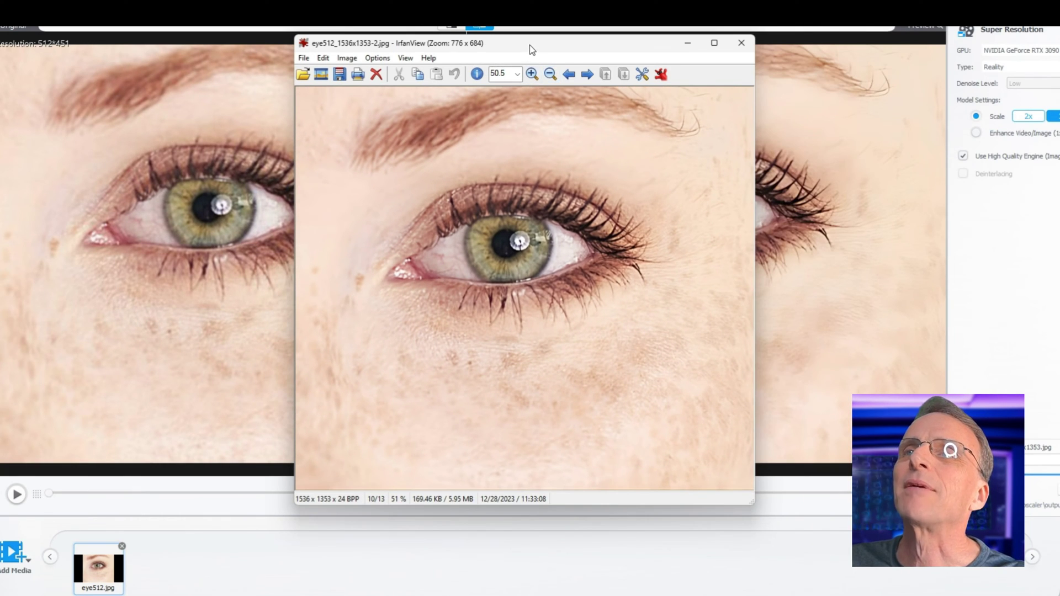
drag(531, 50, 712, 21)
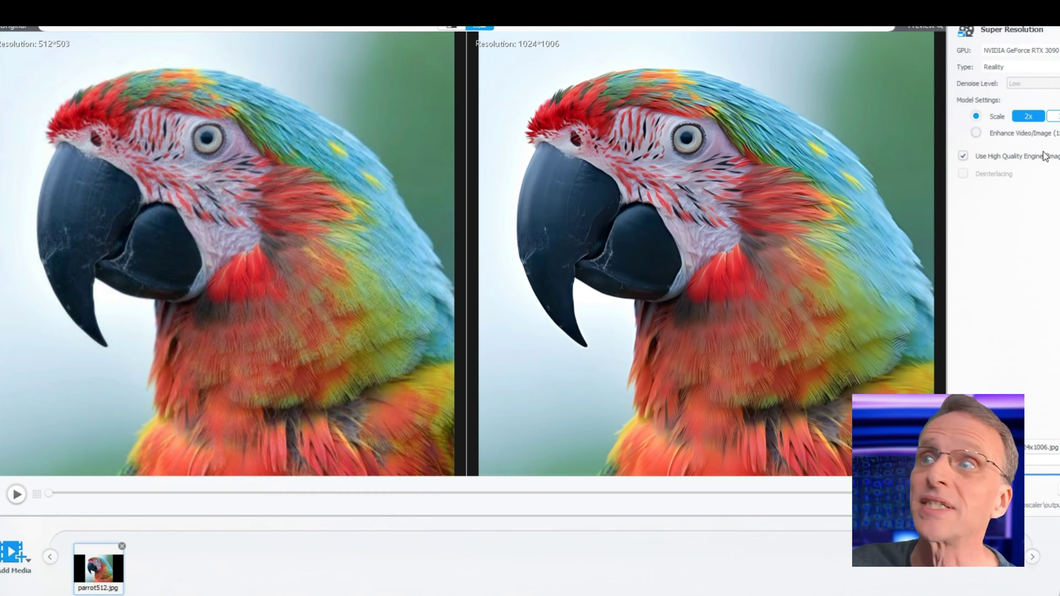
Upscale the parrot 4x to 2048x2012 and sweep the split-view divider to compare before and after.
click(1053, 116)
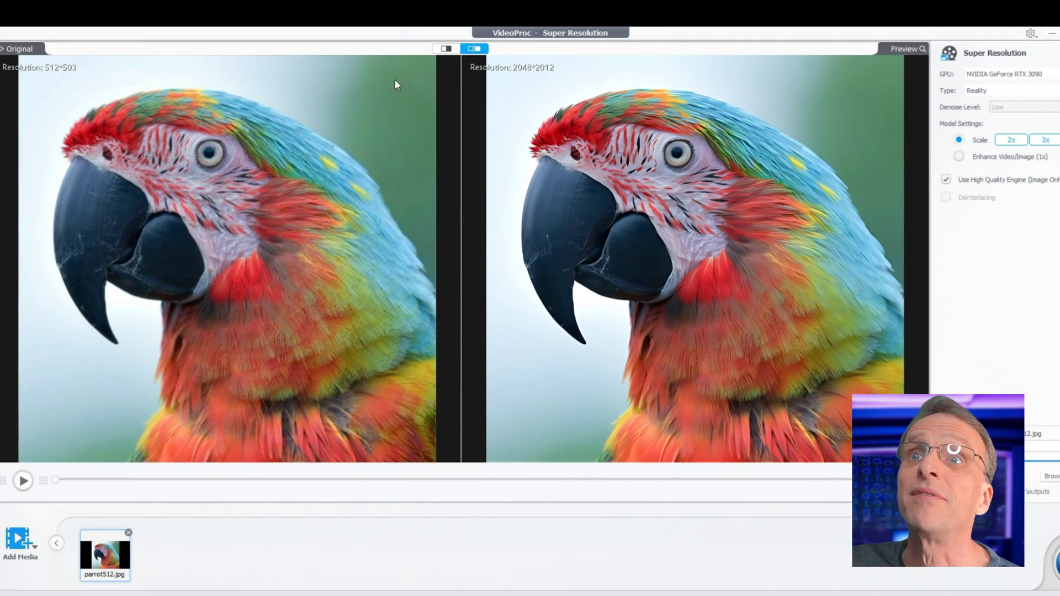
click(445, 49)
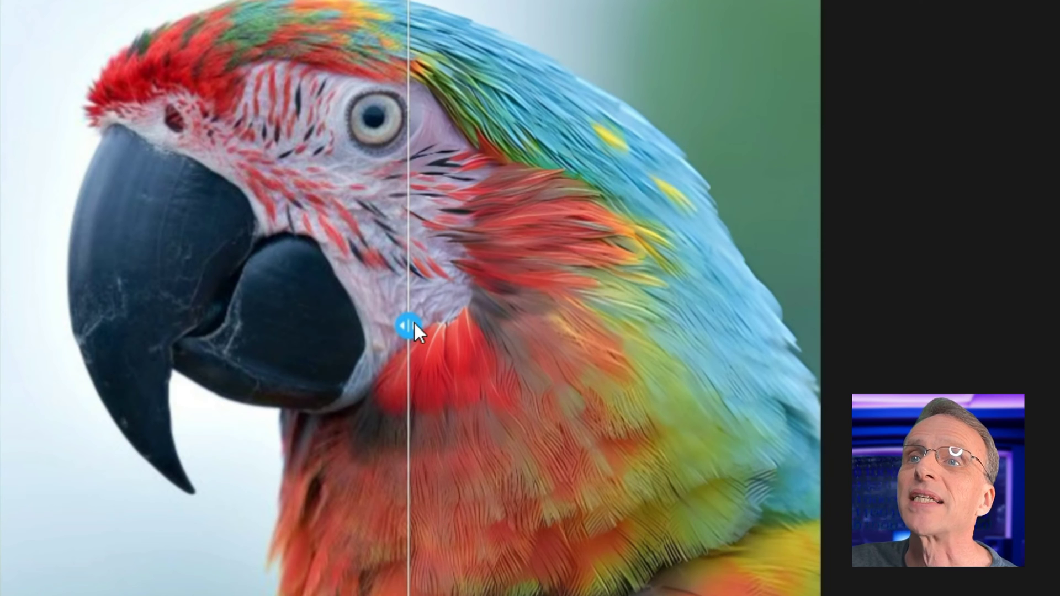
drag(414, 324, 257, 369)
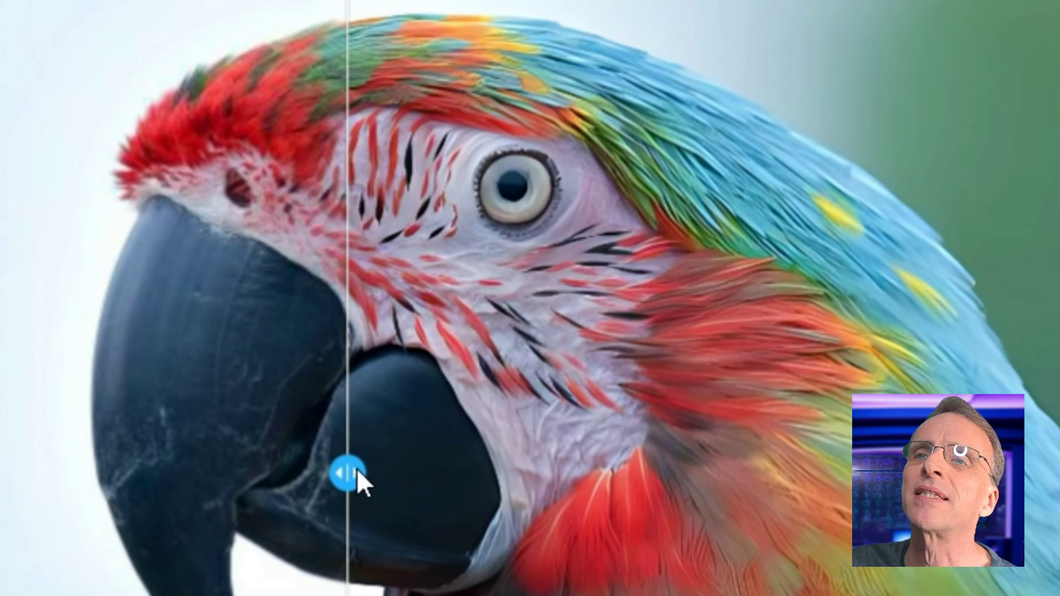
drag(358, 471, 536, 486)
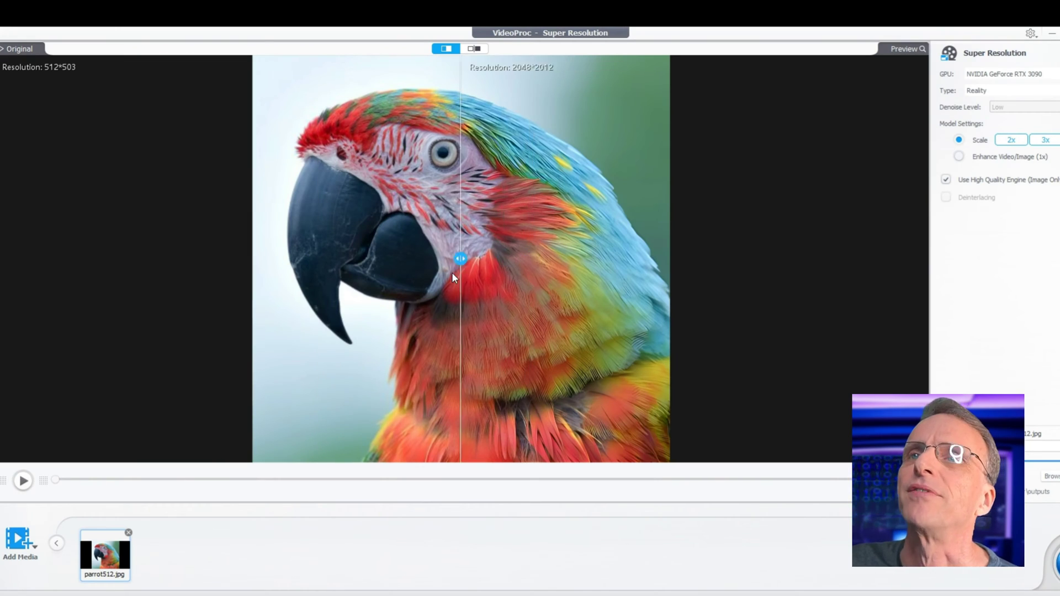
drag(451, 272, 459, 276)
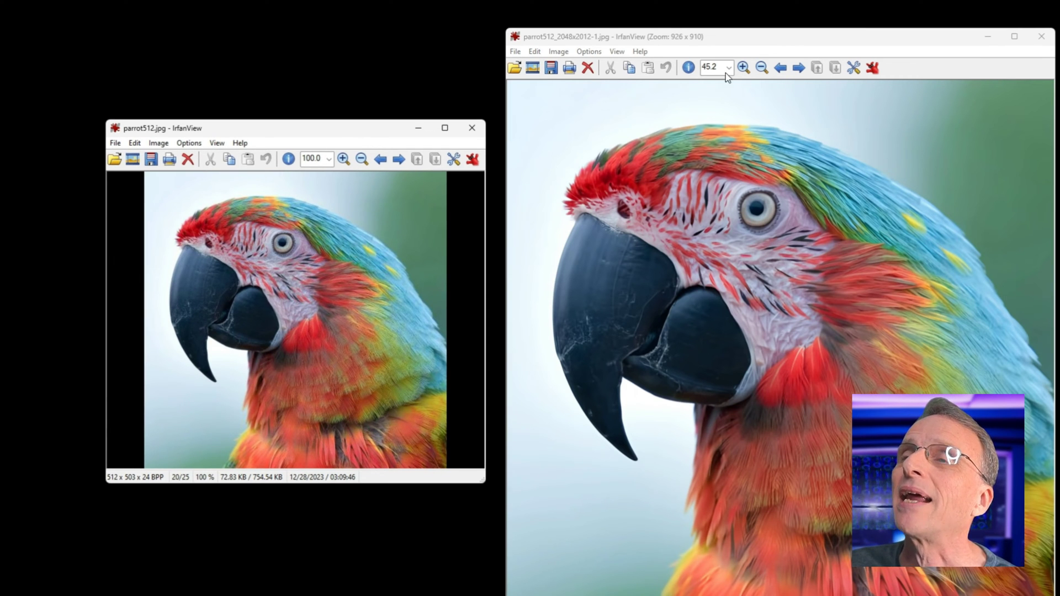
View the upscaled parrot at 100% zoom and pan across its eye, beak and feathers.
click(712, 68)
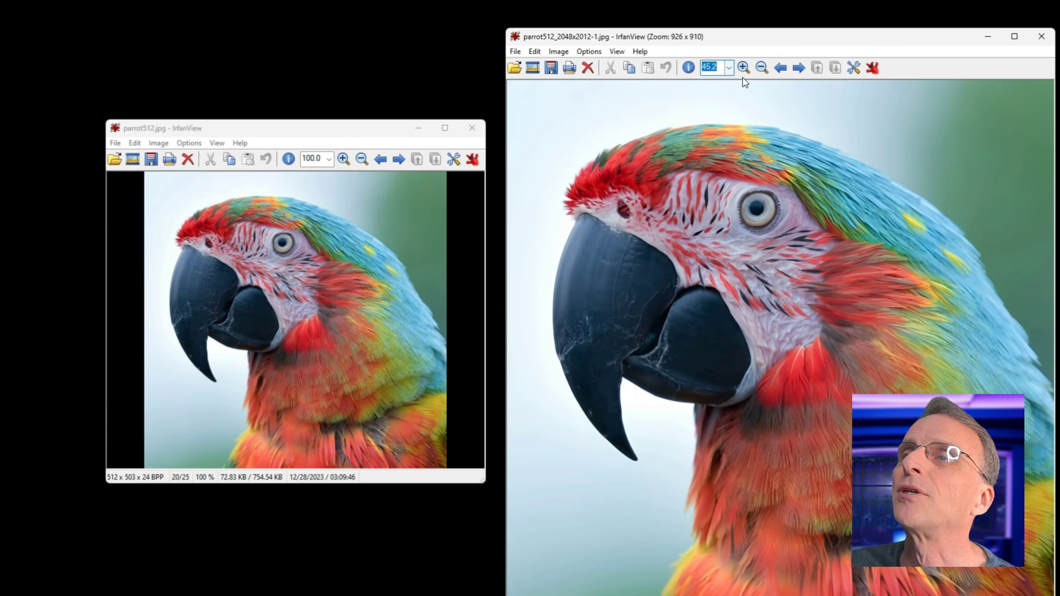
text(100)
key(Return)
key(Down)
key(Down)
key(Down)
key(Down)
key(Down)
key(Down)
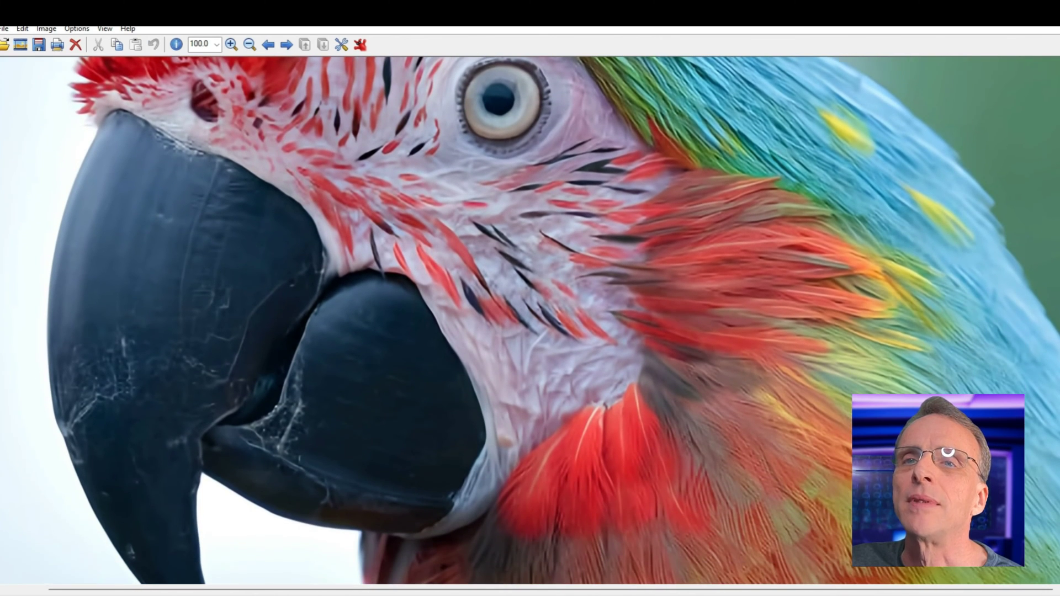
key(Up)
key(Up)
key(Up)
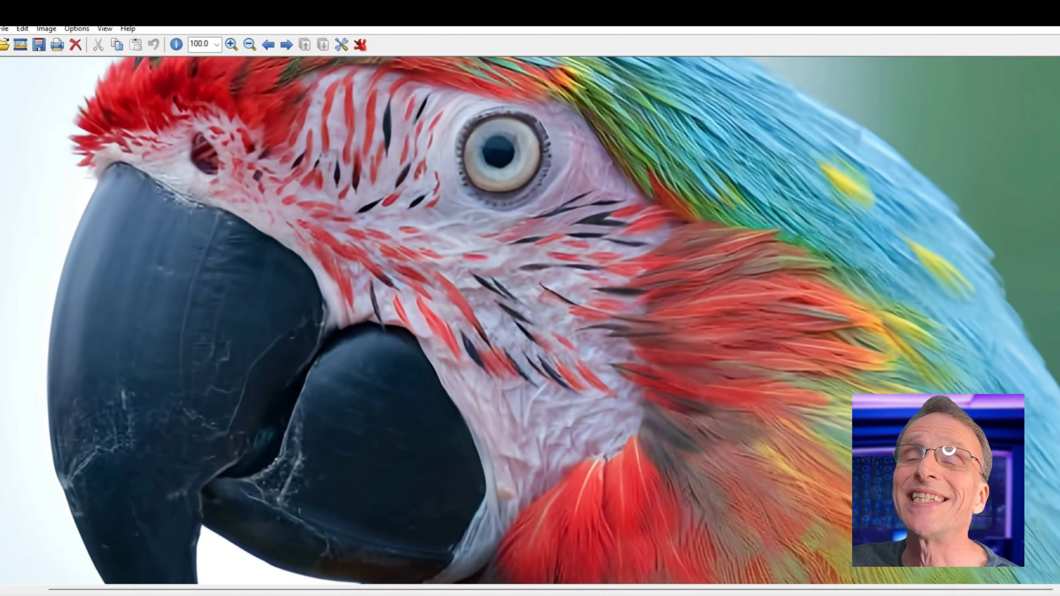
scroll(423, 242, down, 5)
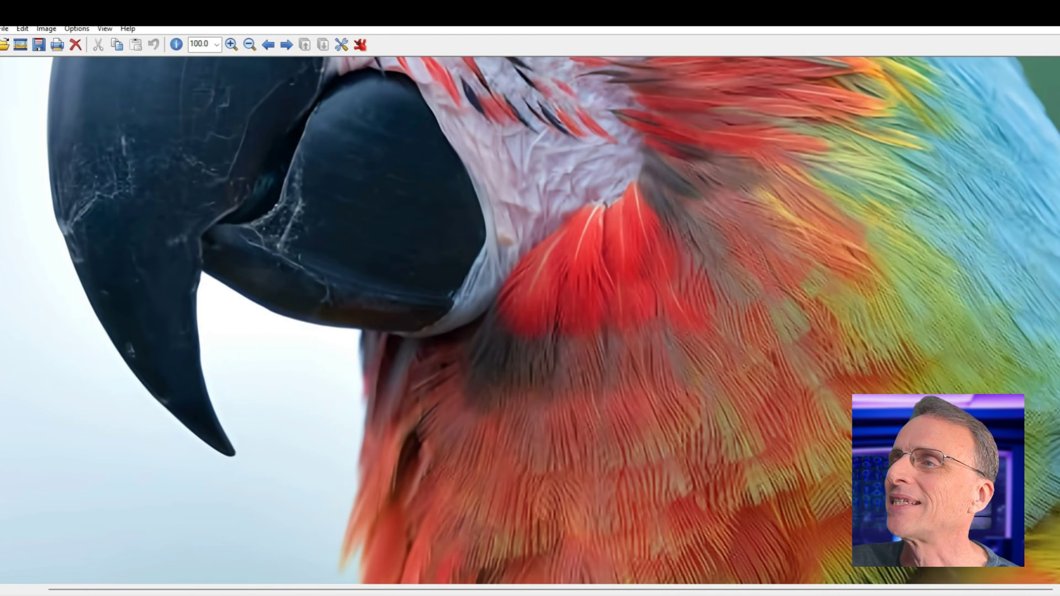
scroll(530, 320, down, 4)
scroll(530, 321, up, 8)
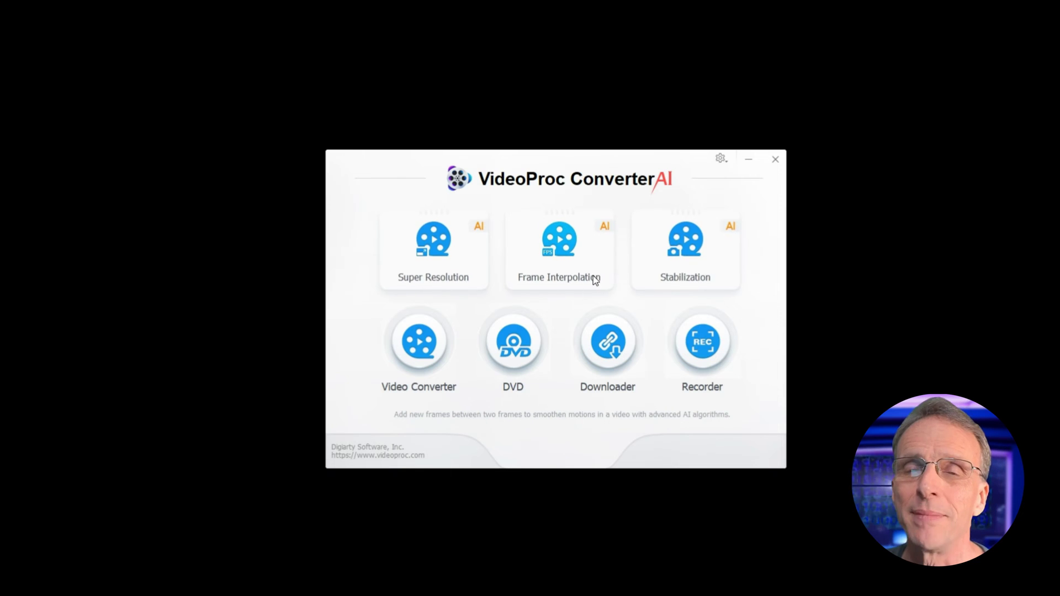
Load the ship video into Frame Interpolation and set it to 2X (24 FPS) after trying 3X.
click(566, 267)
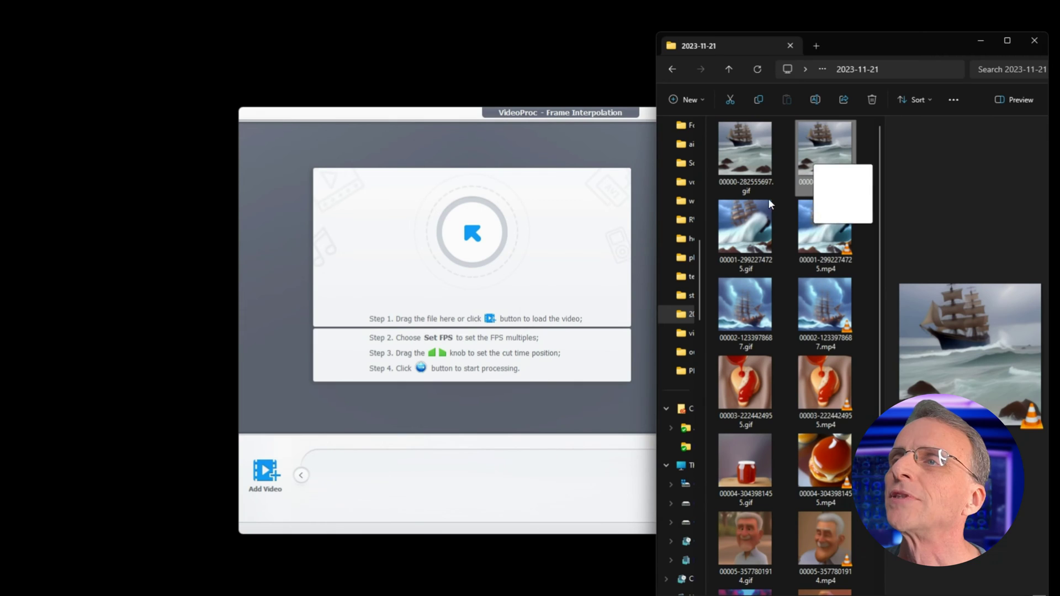
drag(824, 149, 467, 230)
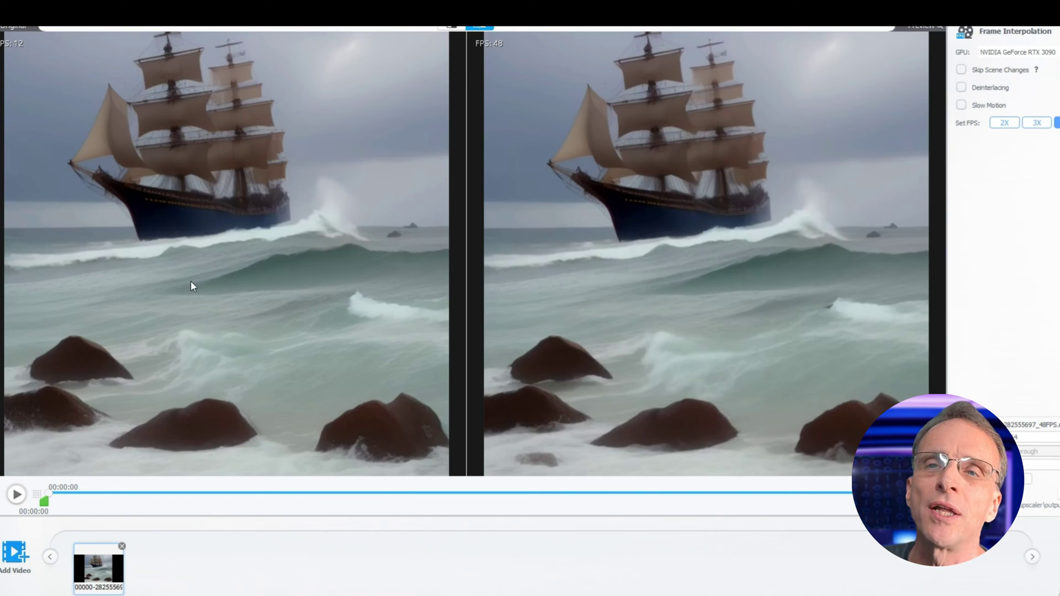
click(1005, 122)
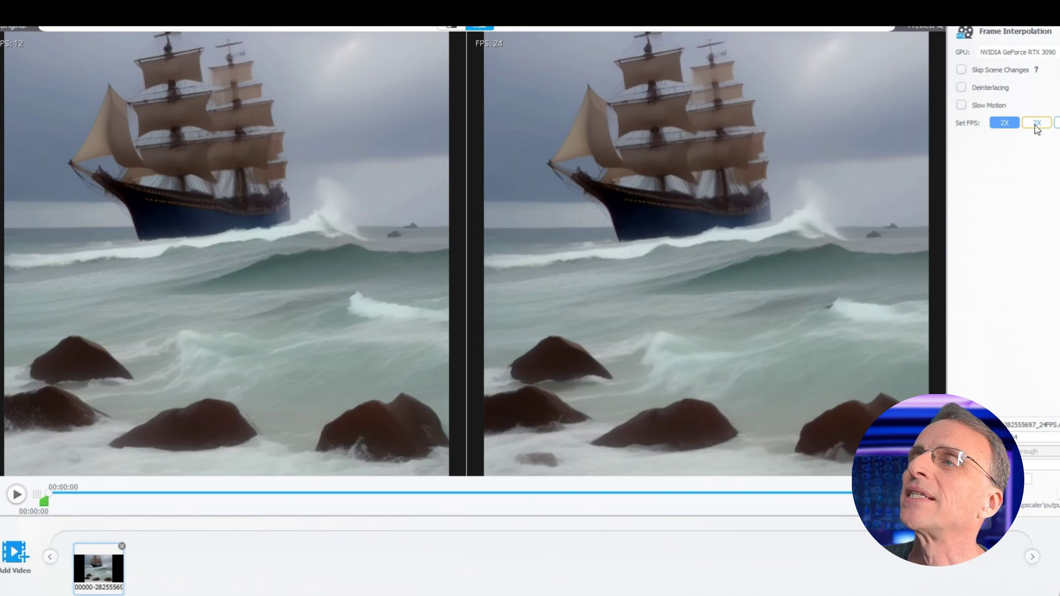
click(1037, 123)
click(1004, 124)
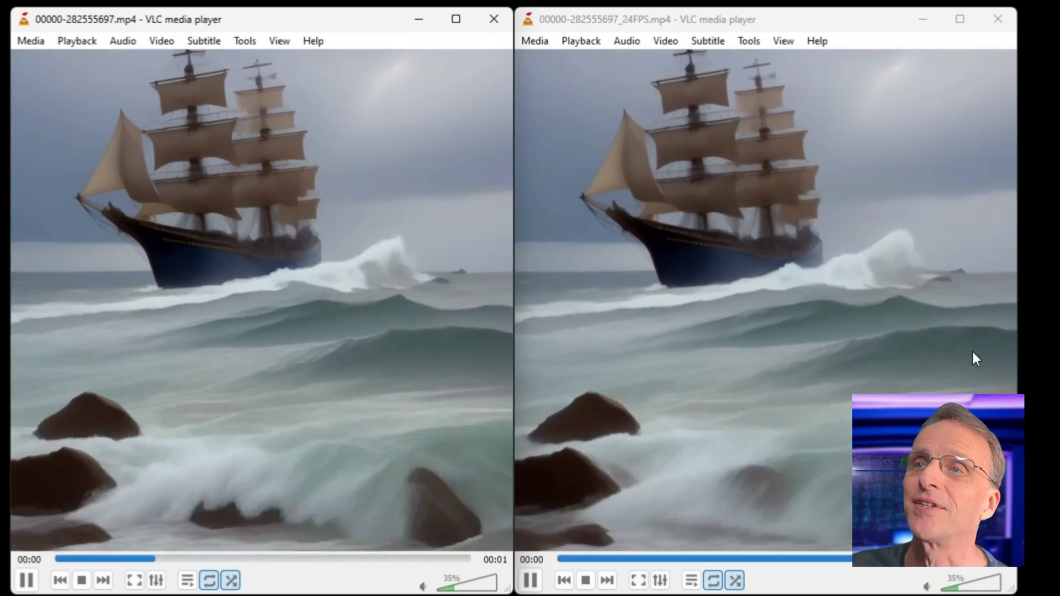
Focus the 24FPS ship video's VLC player beside the original to compare smoothness.
click(734, 391)
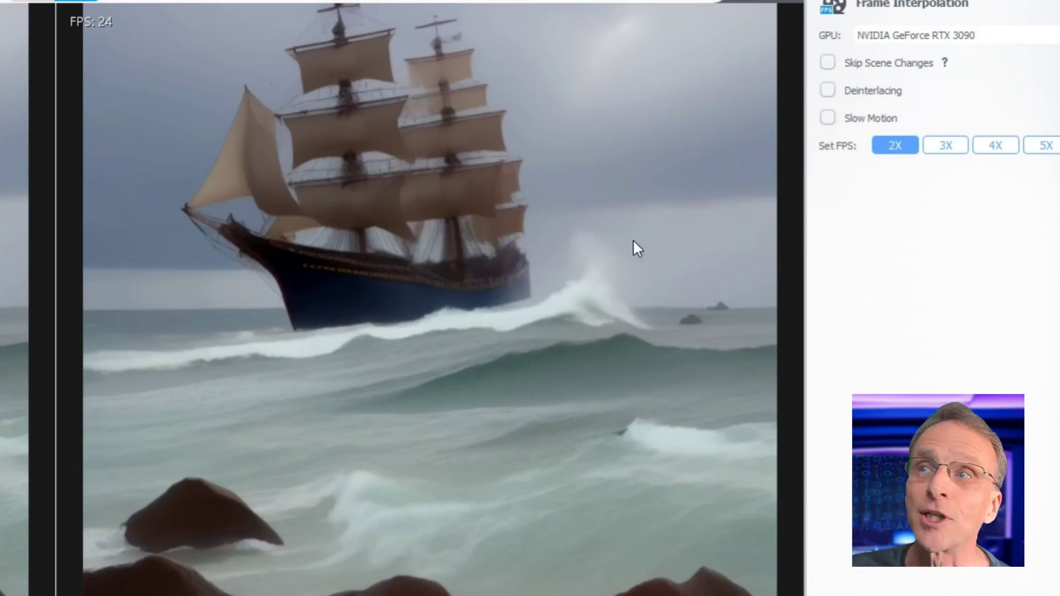
Enable 2x slow motion on the ship video and set the frame rate to 3X (36 FPS).
click(832, 121)
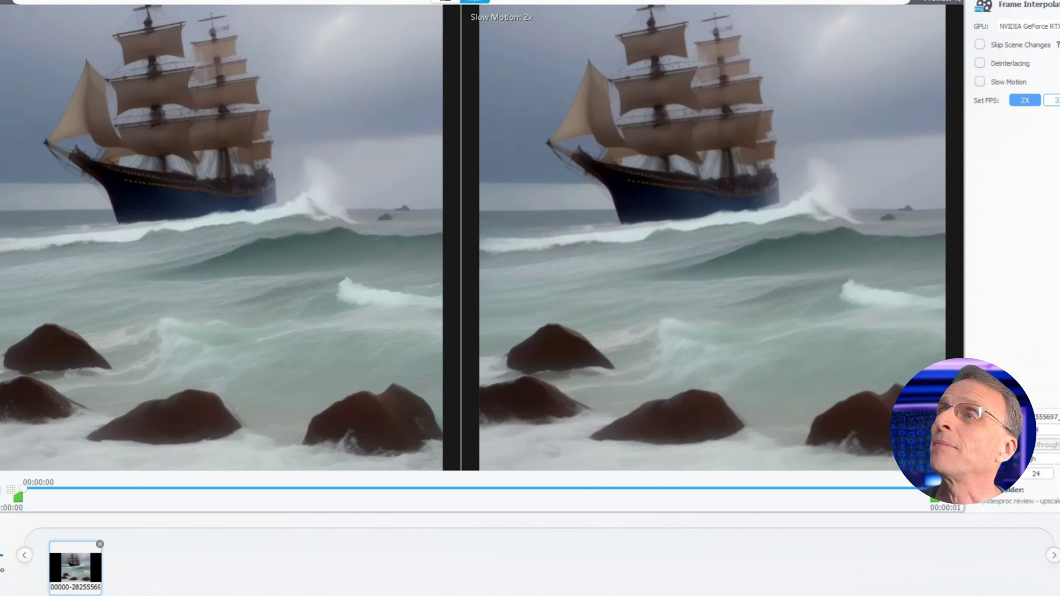
click(1052, 100)
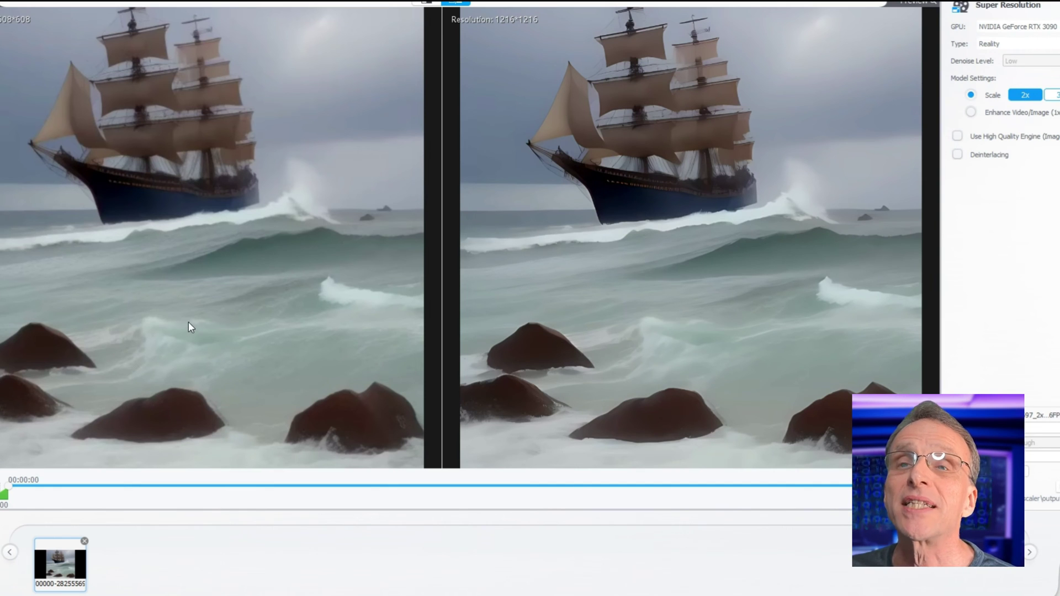
Compare the ship's waves and rocks in split view, then export it upscaled to 1824x1824.
click(0, 488)
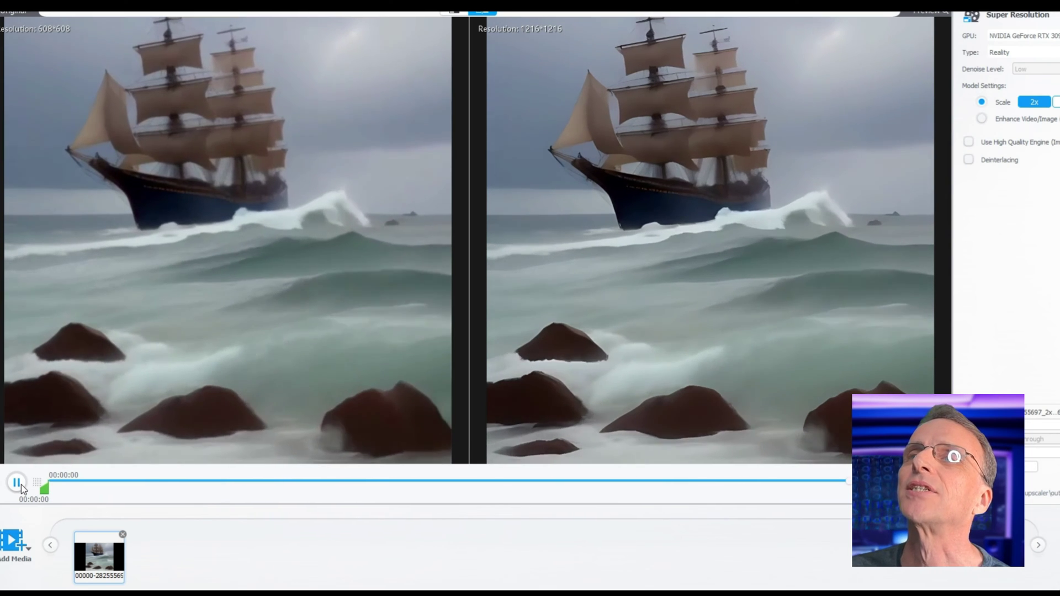
click(17, 483)
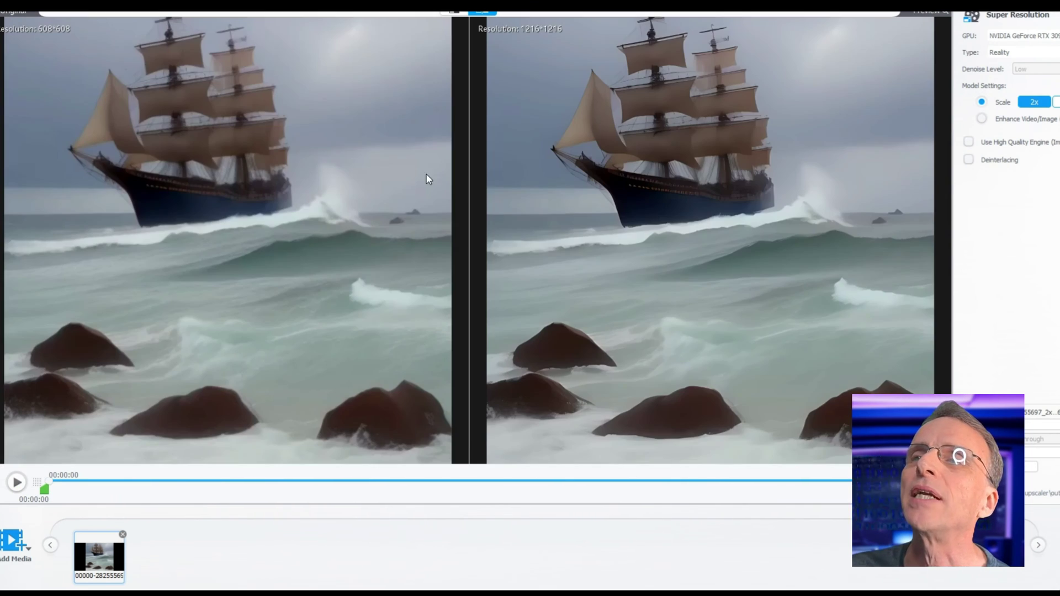
click(454, 13)
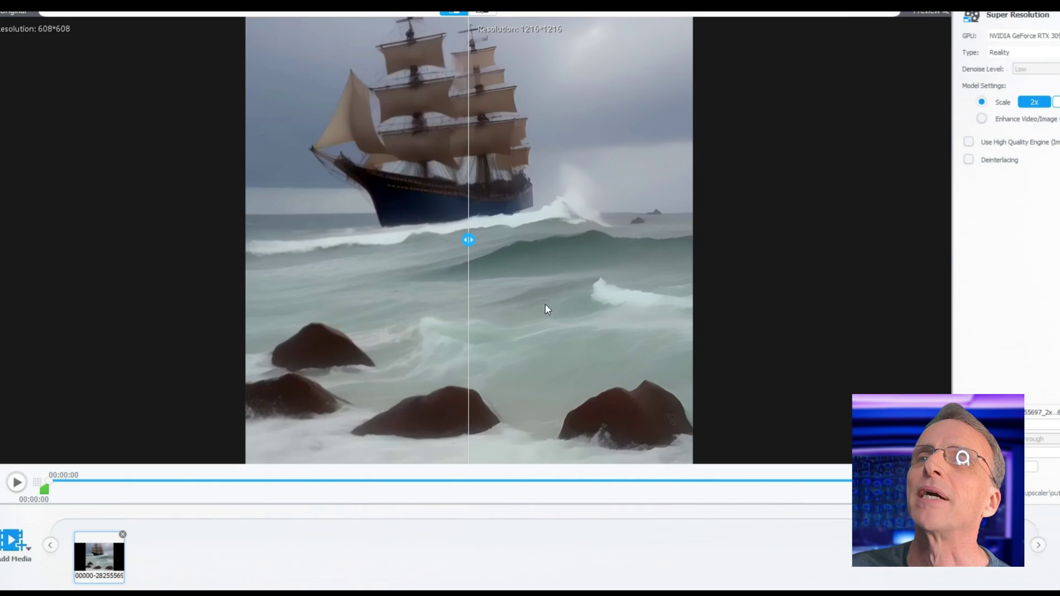
drag(453, 245, 536, 326)
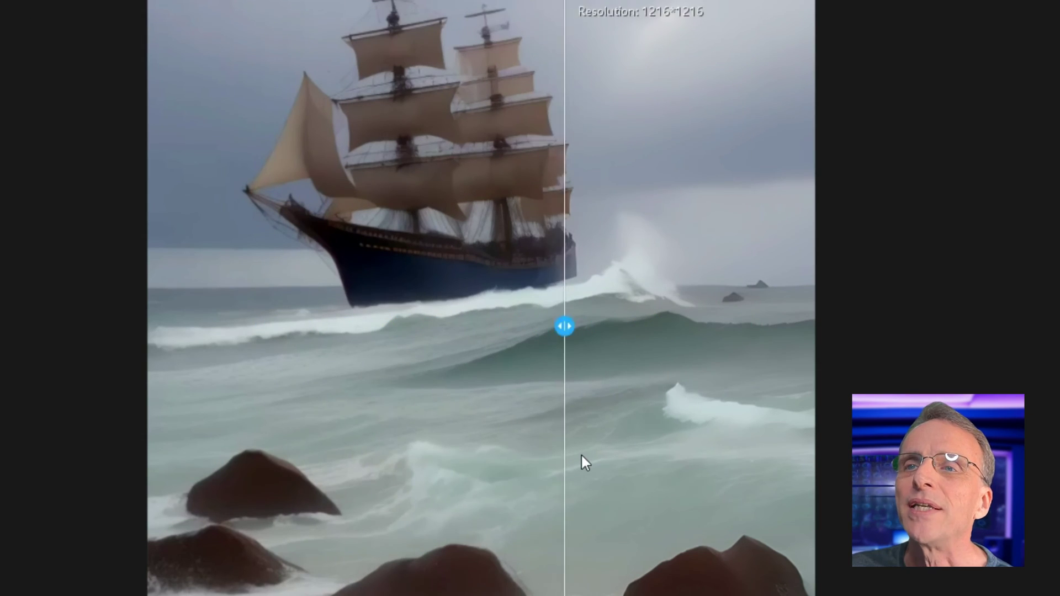
drag(581, 456, 158, 584)
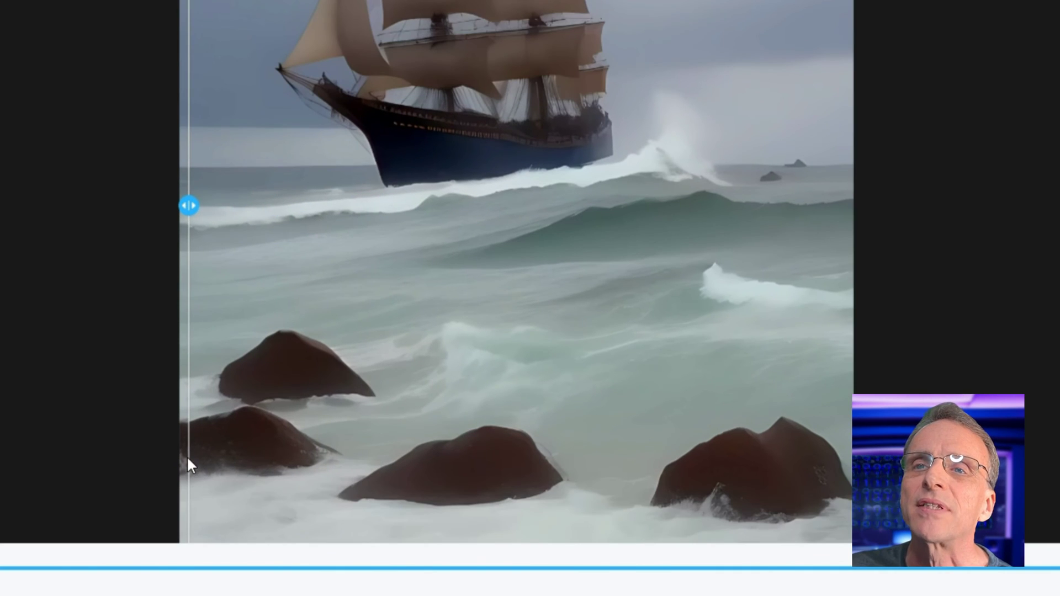
drag(194, 205, 355, 242)
click(1033, 534)
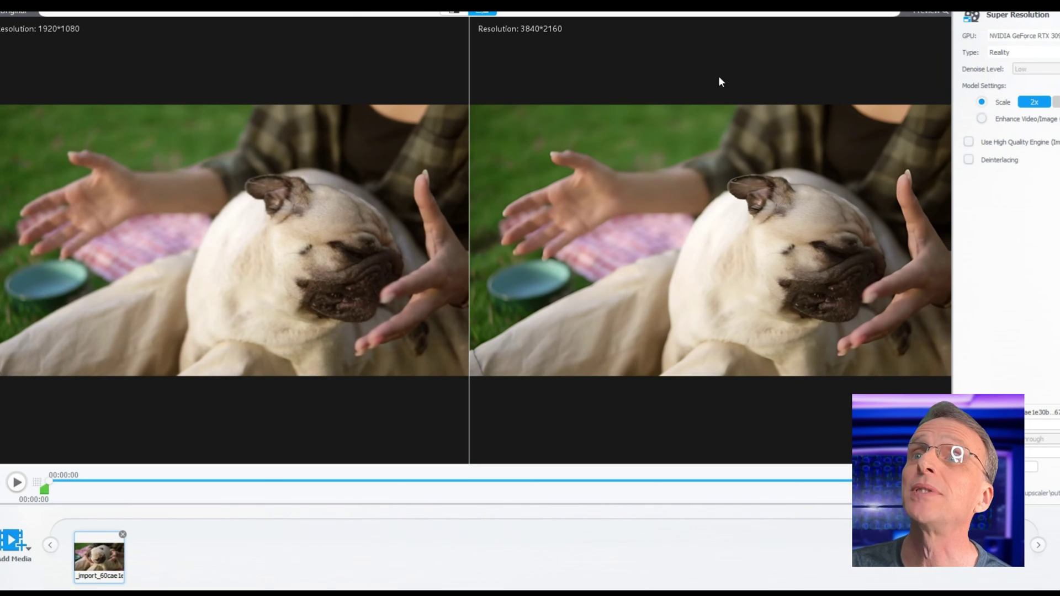
Split the pug preview and slide the divider across its fur and face to compare 1920*1080 against 3840*2160.
click(452, 15)
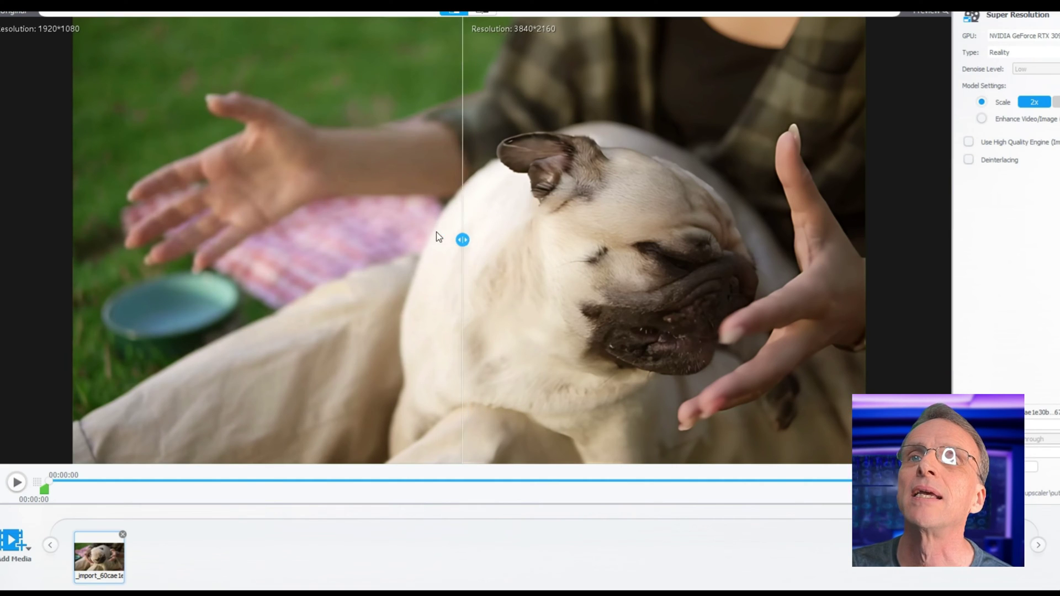
drag(436, 233, 516, 276)
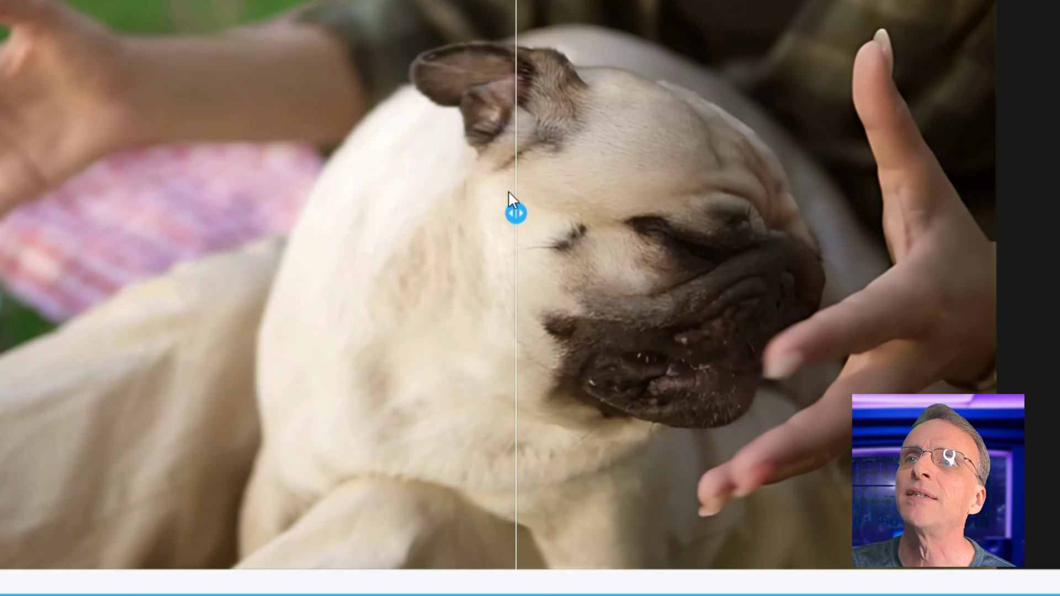
drag(516, 213, 408, 213)
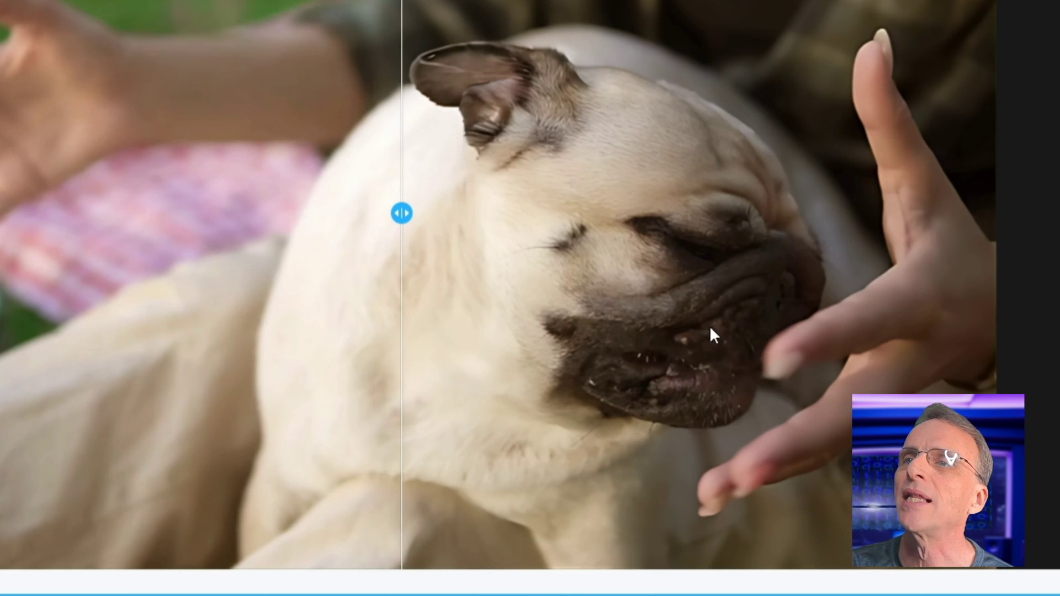
drag(565, 220, 495, 304)
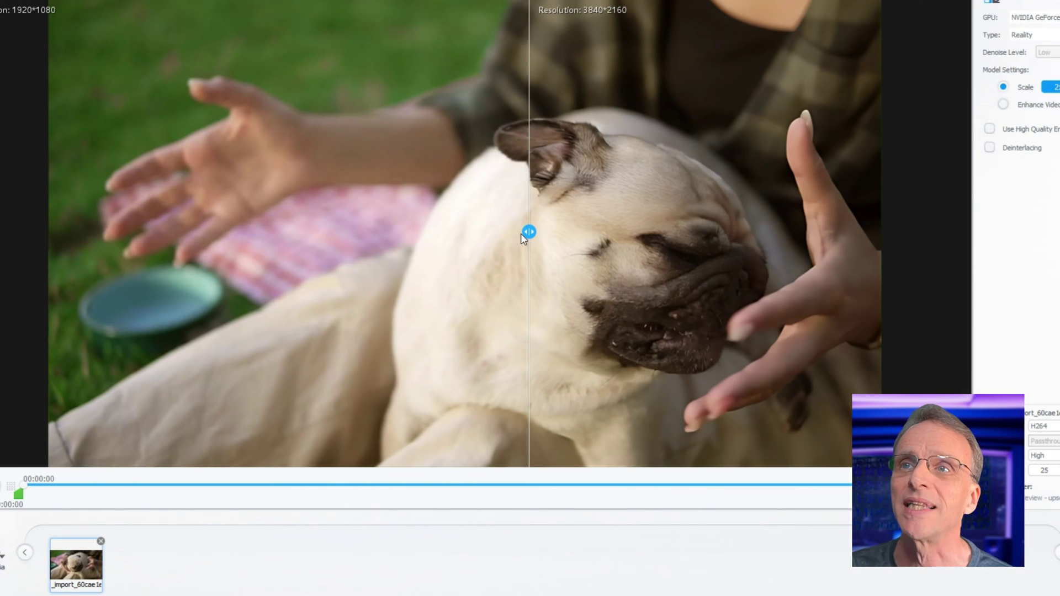
mouse_move(529, 235)
mouse_down()
mouse_move(453, 235)
mouse_move(614, 235)
mouse_move(523, 235)
mouse_up()
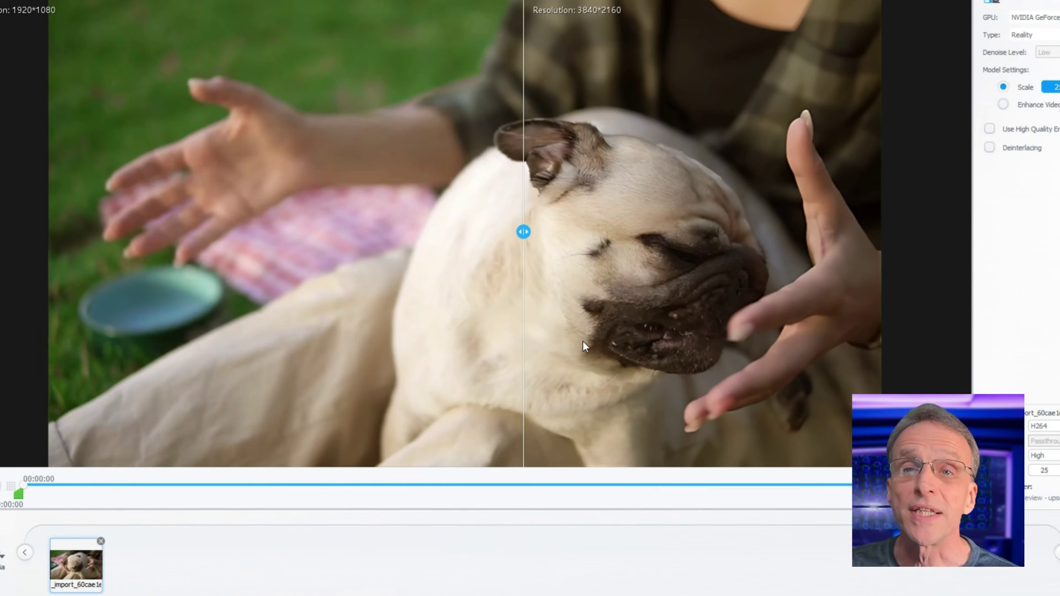